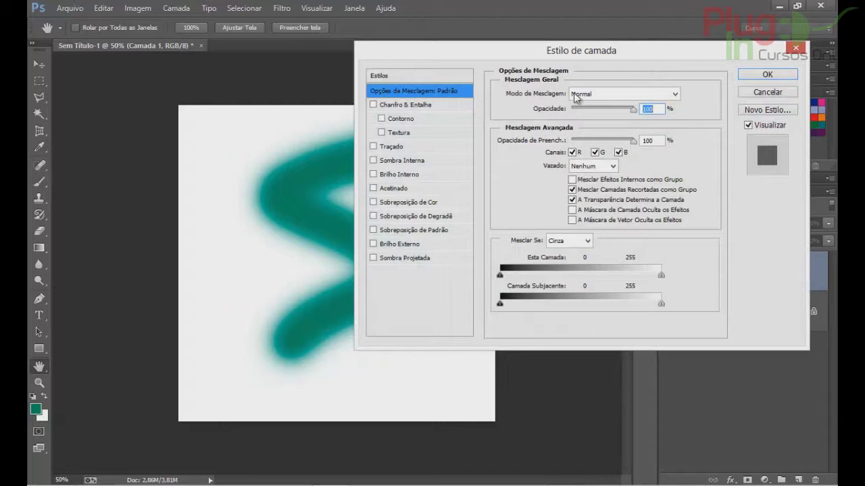
Enable the Chanfro & Entalhe effect on the layer and set its Profundidade to 592%.
click(612, 94)
click(612, 95)
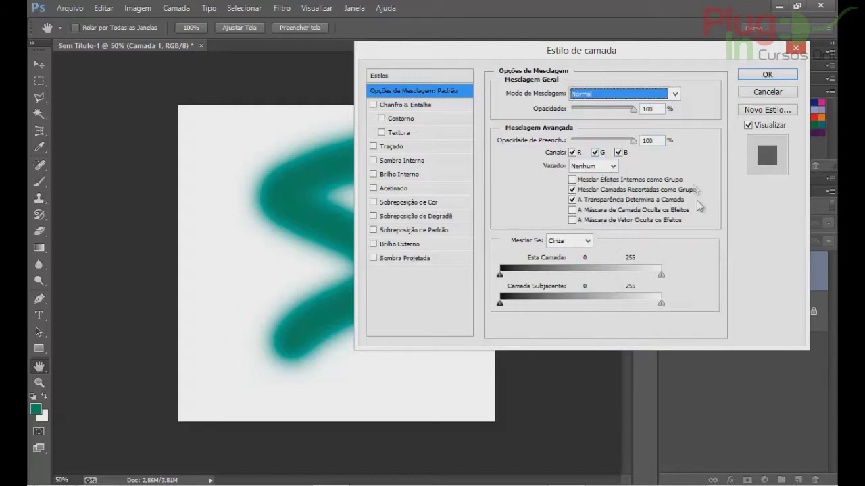
click(406, 108)
drag(570, 125, 615, 128)
drag(443, 62, 482, 57)
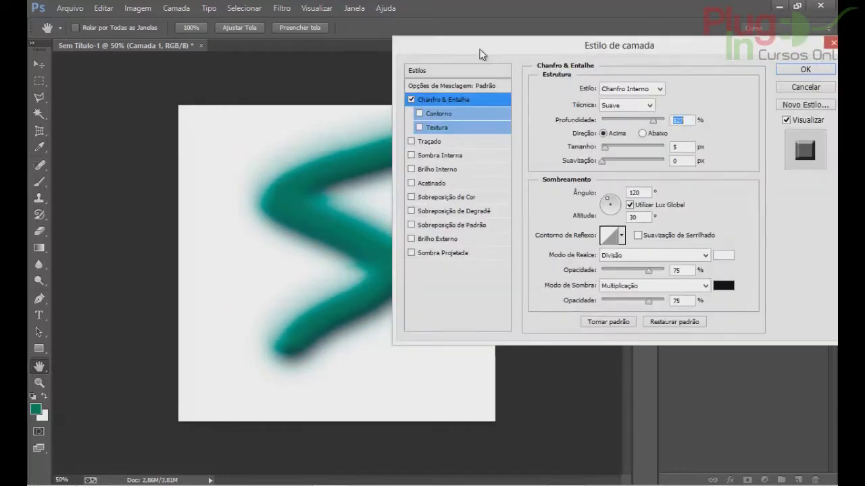
drag(654, 123, 646, 128)
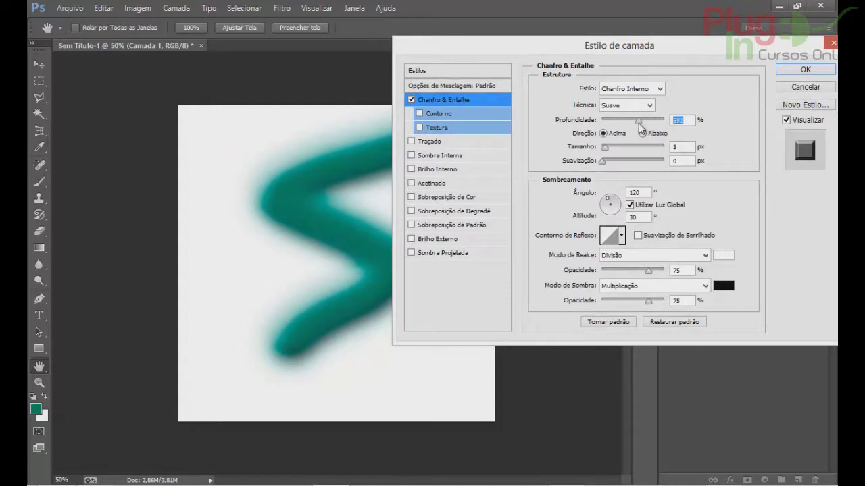
Try the bevel styles Chanfro Externo, Entalhe, Entalhe Elevado and Traçar Entalhe, ending on Chanfro Externo.
click(660, 88)
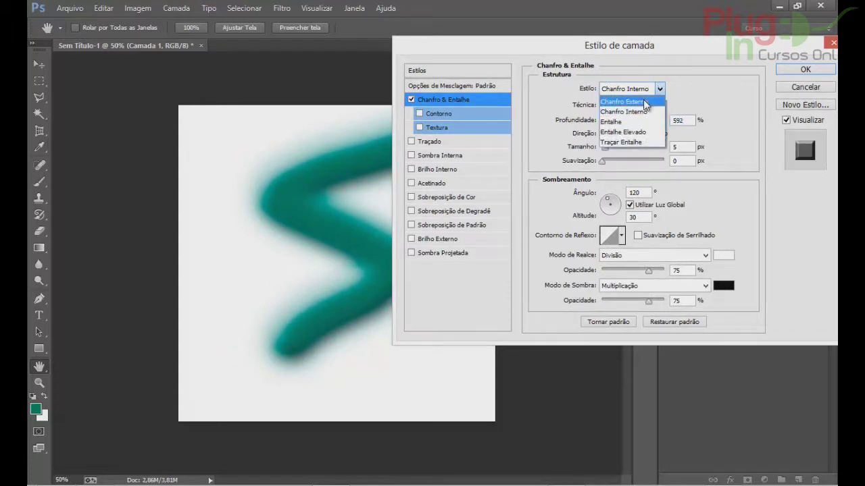
click(645, 102)
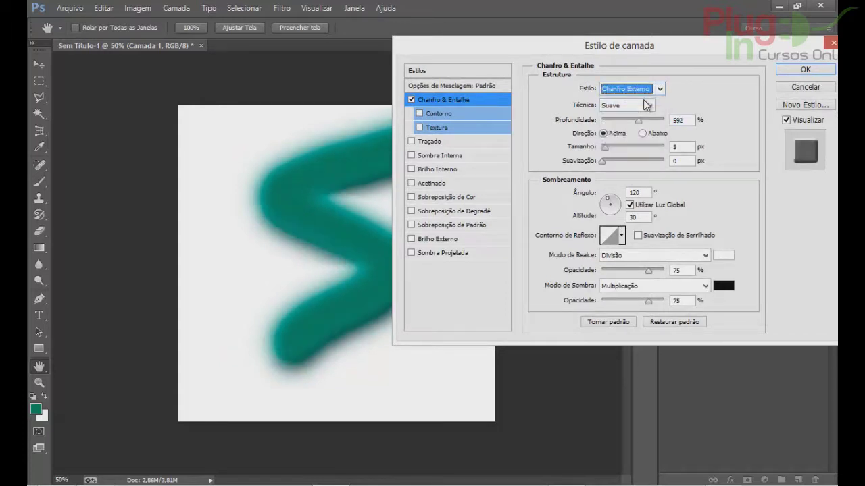
click(621, 88)
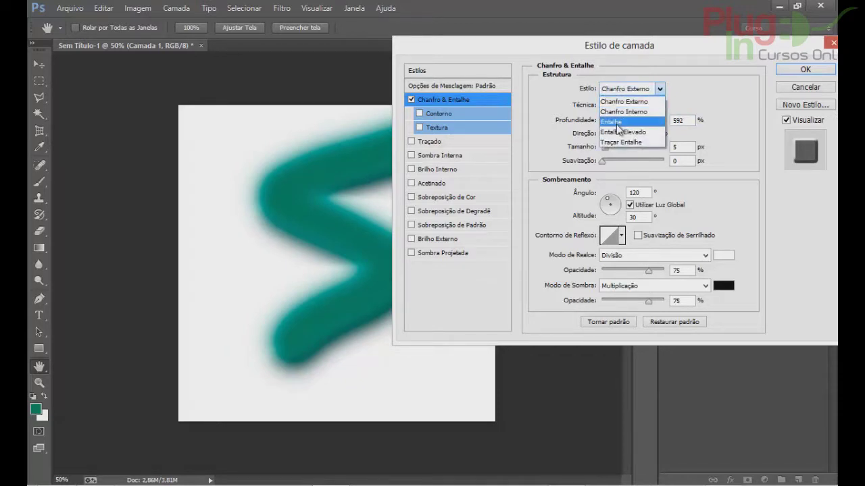
click(625, 115)
click(620, 89)
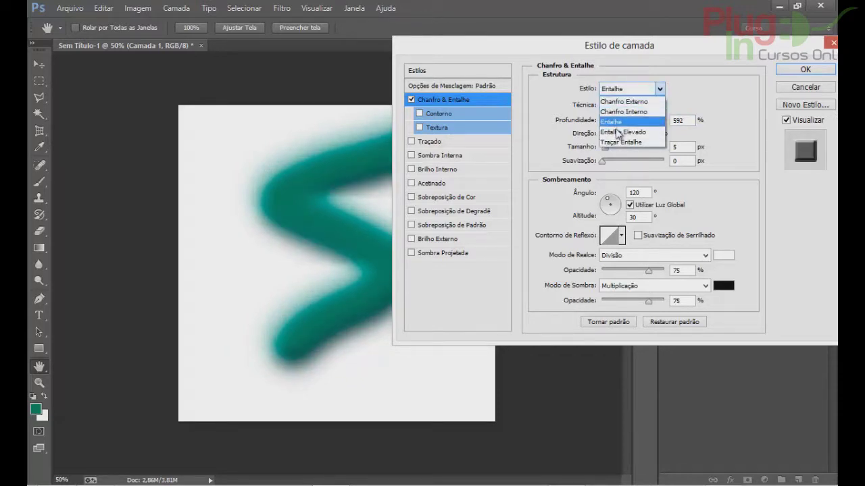
click(622, 126)
click(624, 91)
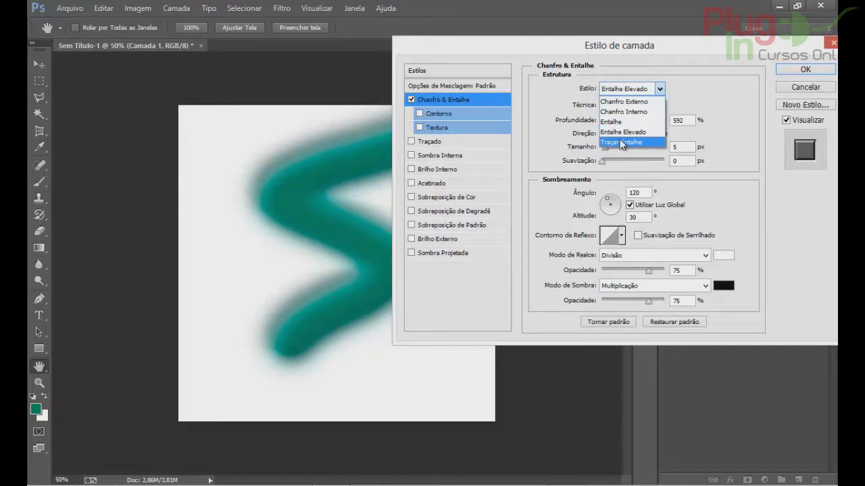
click(619, 138)
click(629, 89)
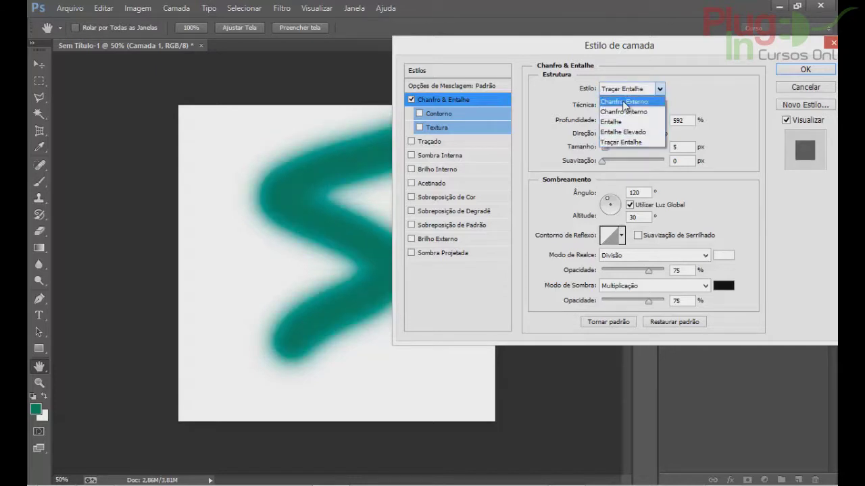
click(629, 96)
Compare the other bevel techniques, including Cinzel Sólido, on the outer bevel and return to Suave.
click(621, 109)
click(619, 127)
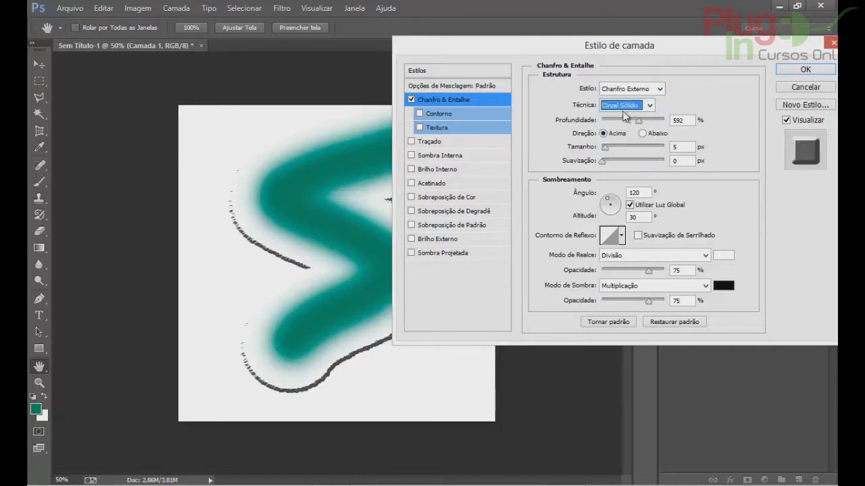
click(624, 107)
click(627, 136)
click(625, 108)
click(625, 120)
Set the bevel style to Chanfro Interno and compare its techniques, finishing with Suave.
click(633, 88)
click(628, 113)
click(625, 105)
click(629, 125)
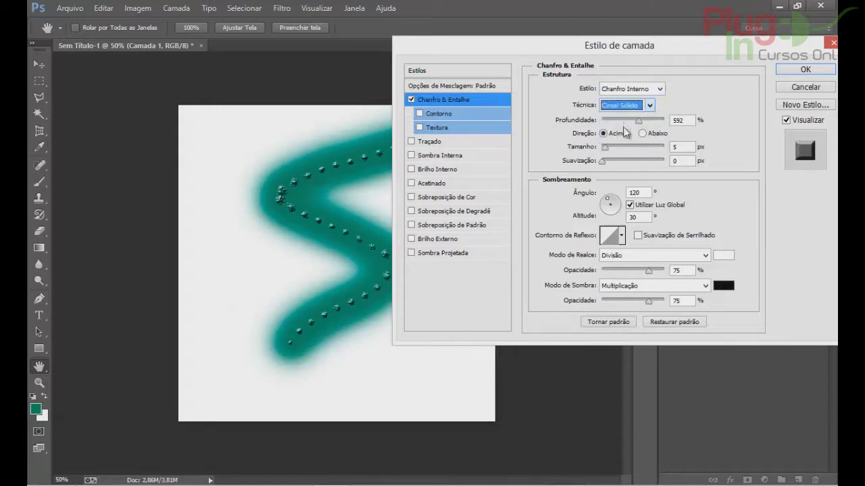
click(629, 106)
click(620, 138)
click(627, 106)
click(627, 116)
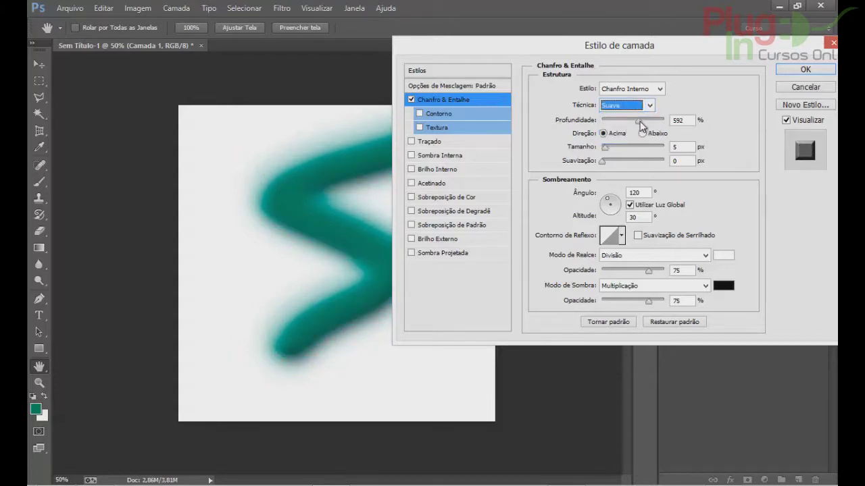
Set the bevel's Profundidade to 694%, Direção to Acima, Tamanho to 13 px and Suavização to 4 px.
click(640, 121)
mouse_move(640, 121)
mouse_down()
mouse_move(625, 123)
mouse_move(642, 131)
mouse_up()
click(642, 133)
click(604, 133)
drag(605, 146, 614, 165)
Try different light directions for the bevel shading, finishing at Ângulo 34° and Altitude 16° with Utilizar Luz Global on.
mouse_move(616, 204)
mouse_down()
mouse_move(619, 214)
mouse_move(606, 205)
mouse_move(618, 199)
mouse_up()
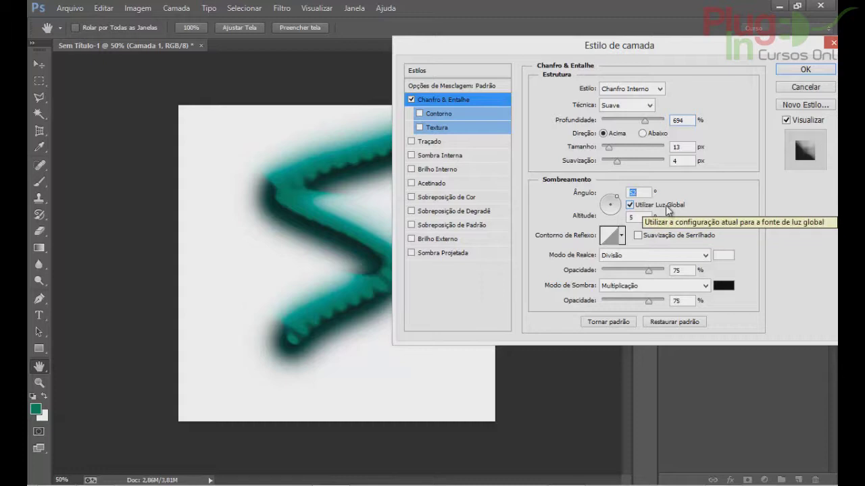
click(612, 203)
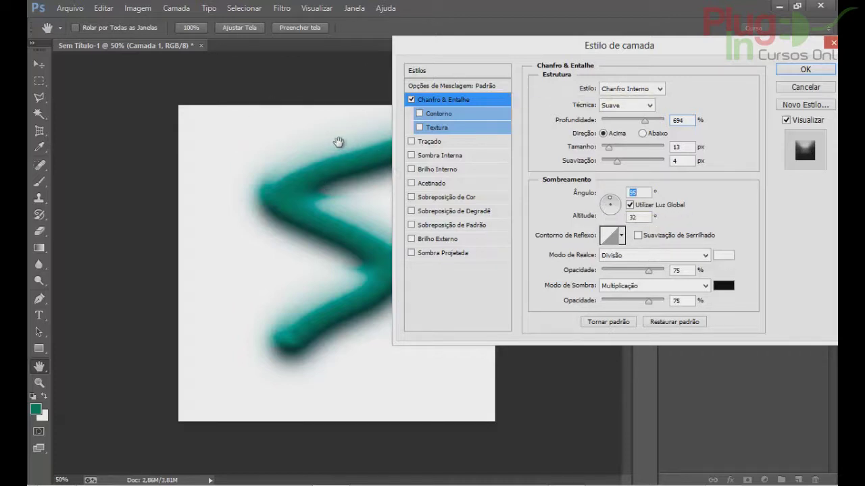
drag(620, 208, 607, 204)
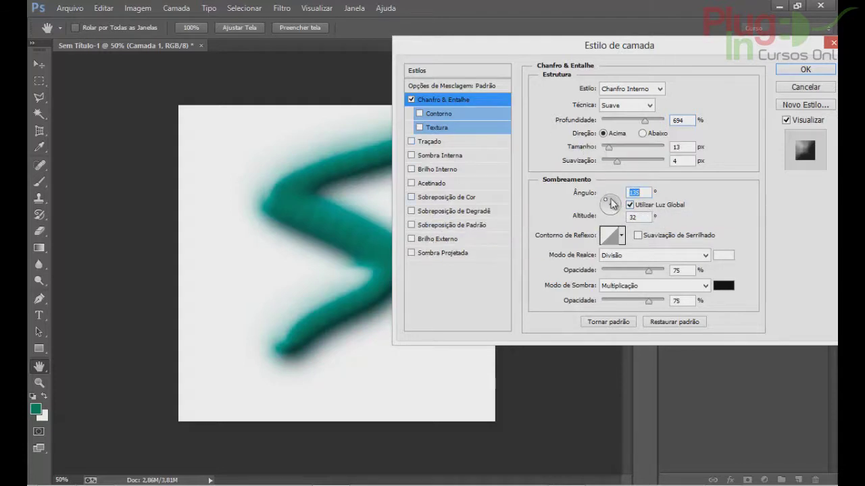
mouse_move(612, 204)
mouse_down()
mouse_move(621, 215)
mouse_move(606, 198)
mouse_up()
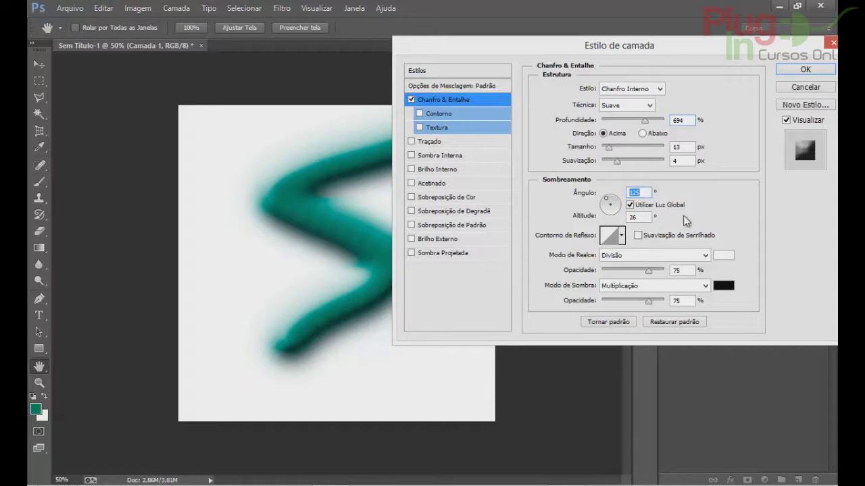
drag(612, 202, 616, 200)
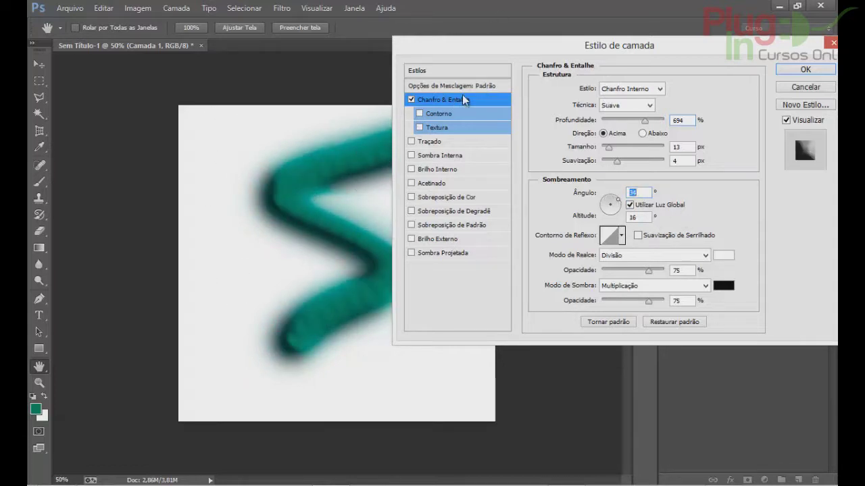
click(613, 201)
click(647, 207)
click(647, 207)
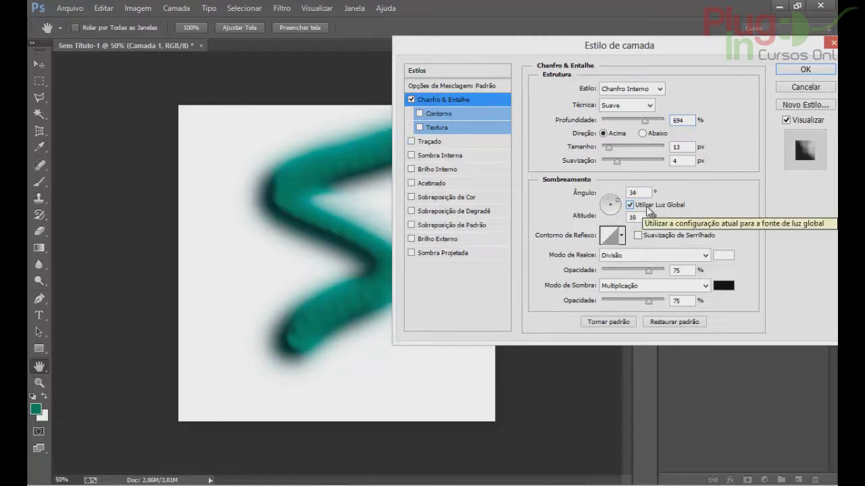
Try several Contorno de Reflexo presets on the bevel and return to the linear one.
click(621, 235)
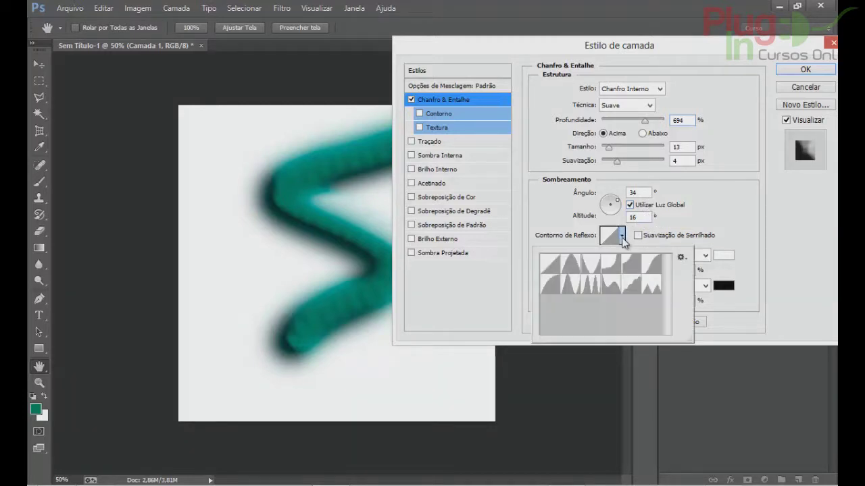
click(589, 283)
click(595, 270)
click(616, 271)
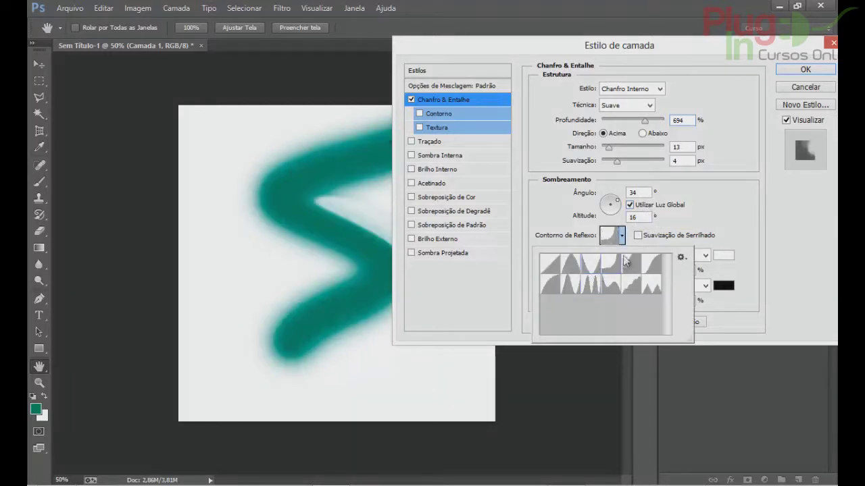
click(549, 265)
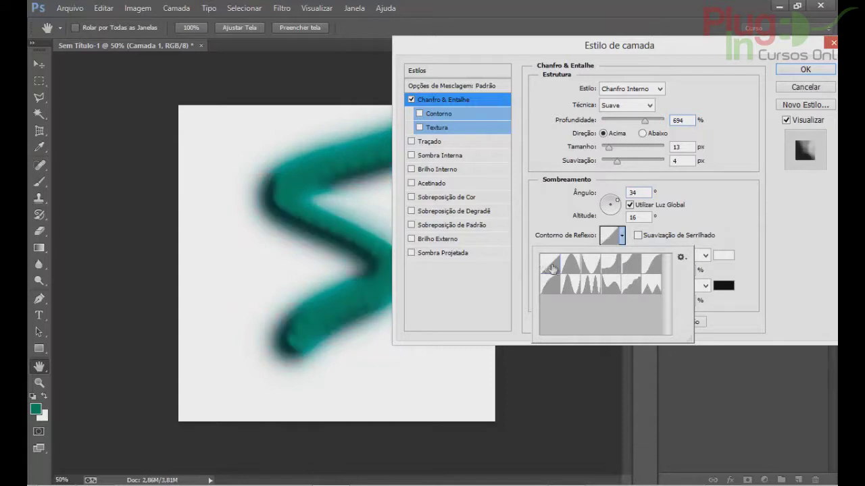
click(713, 213)
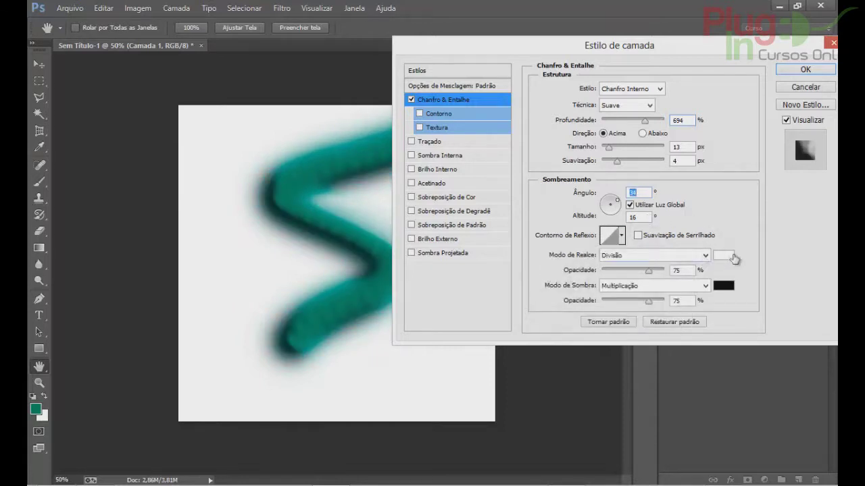
View the bevel's highlight colour and the blend modes available for Modo de Realce.
click(731, 257)
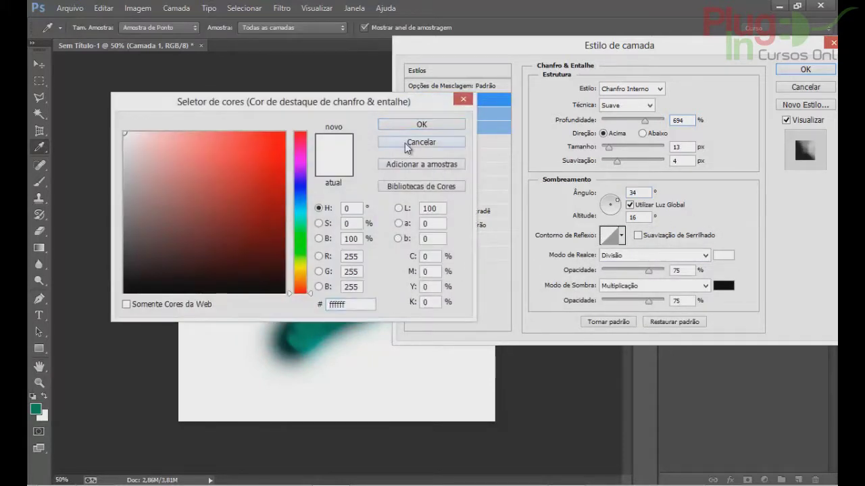
click(418, 141)
click(635, 255)
scroll(635, 263, down, 1)
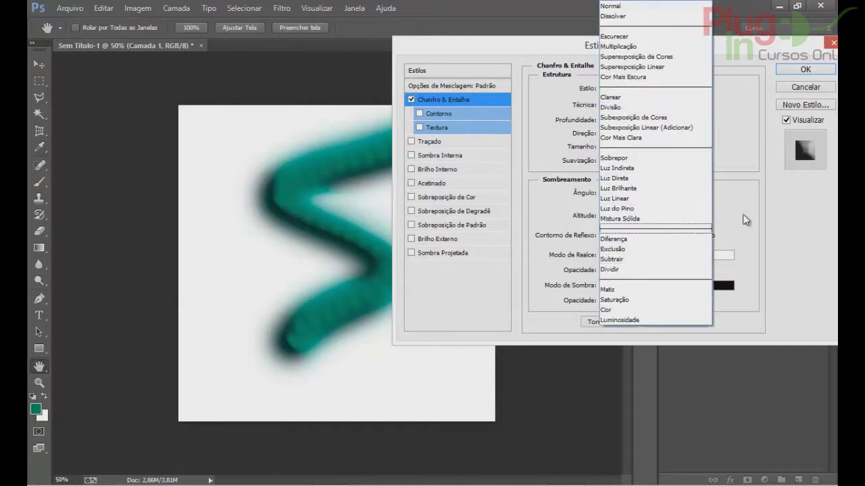
click(590, 272)
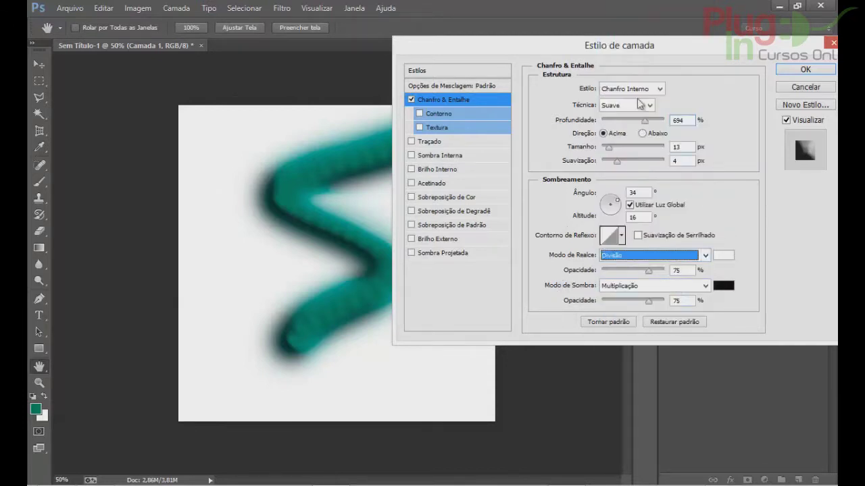
Enable the Contorno and Textura options of the bevel, keeping the contour's Escala at 50%.
click(437, 114)
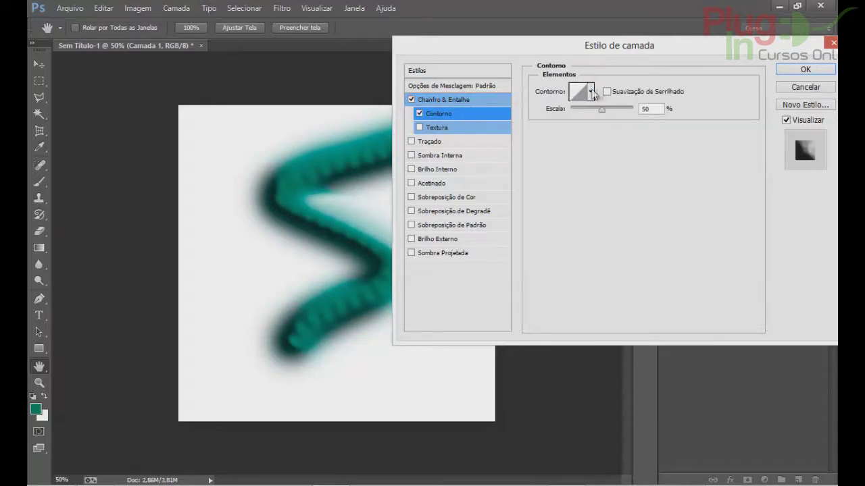
mouse_move(602, 108)
mouse_down()
mouse_move(571, 116)
mouse_move(614, 112)
mouse_move(602, 110)
mouse_up()
click(430, 128)
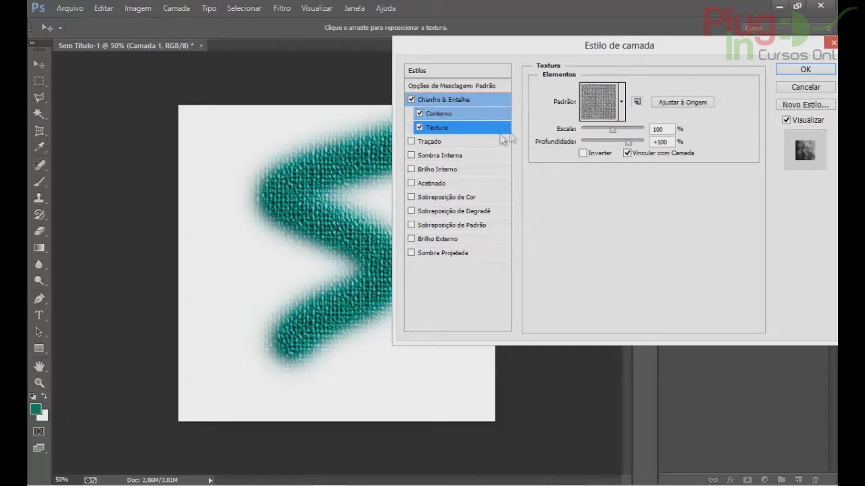
Try several texture patterns on the bevel, finishing with the last pattern in the first row.
click(622, 101)
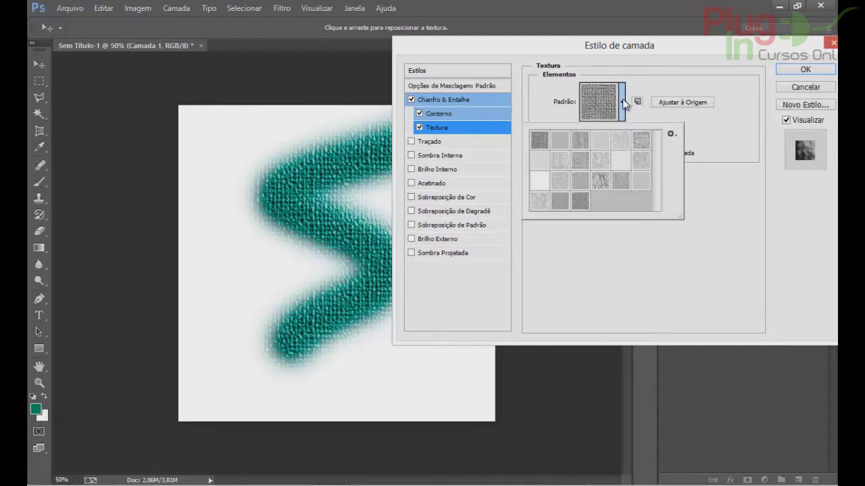
click(642, 160)
click(600, 181)
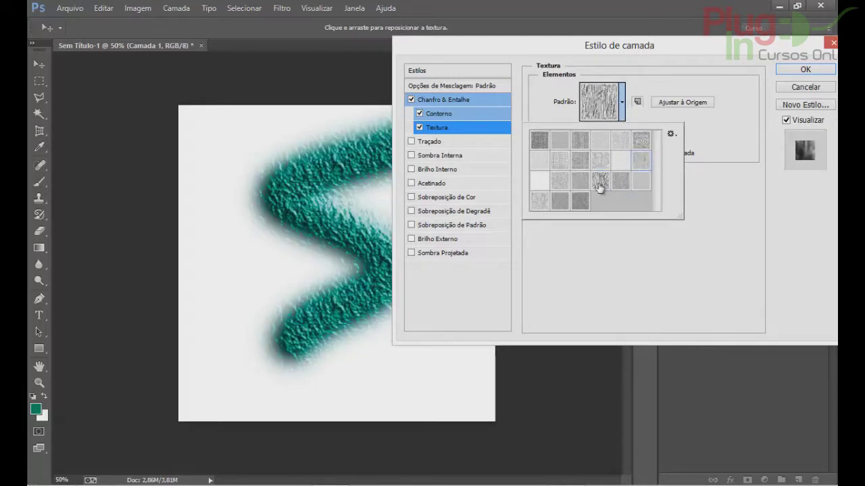
click(565, 187)
click(538, 204)
click(558, 203)
click(600, 183)
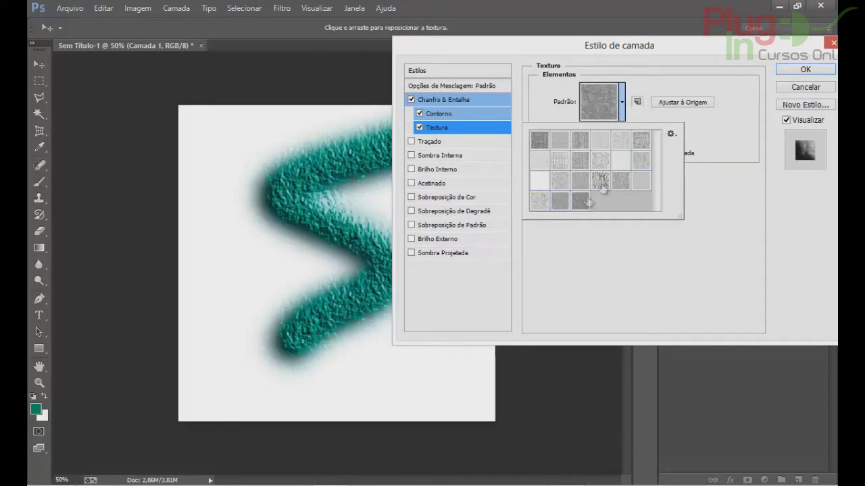
click(639, 142)
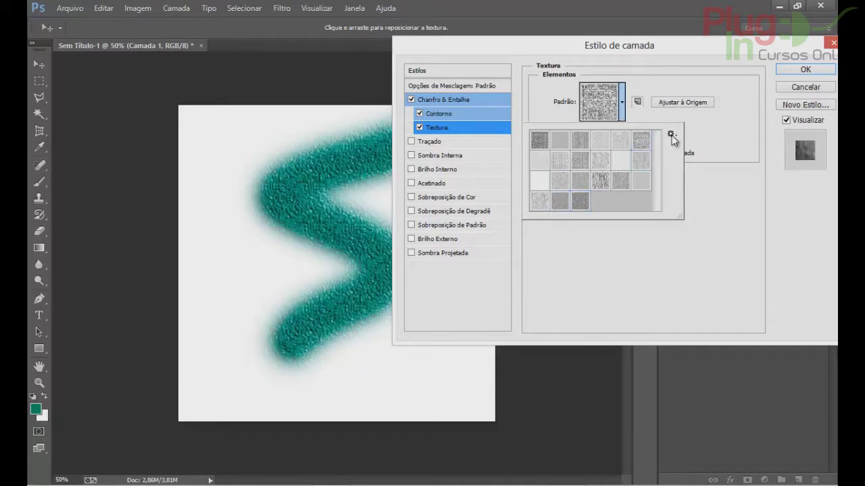
Replace the current texture patterns with the Superfícies Artísticas set.
click(671, 136)
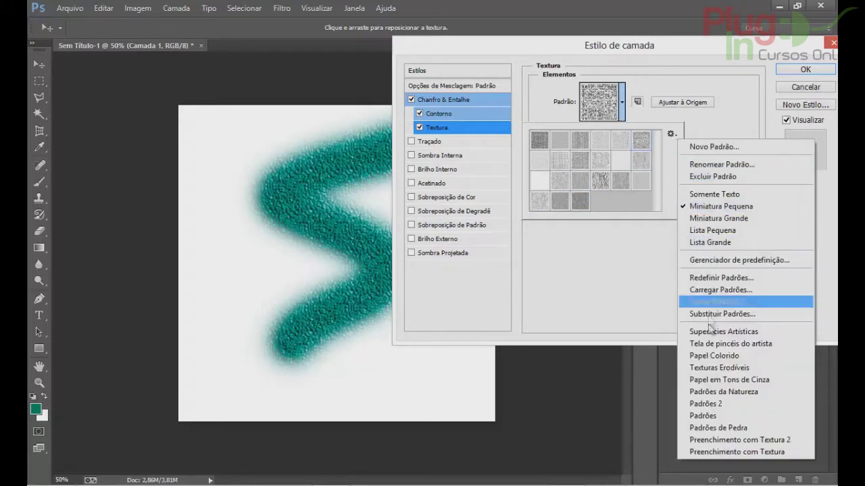
click(721, 333)
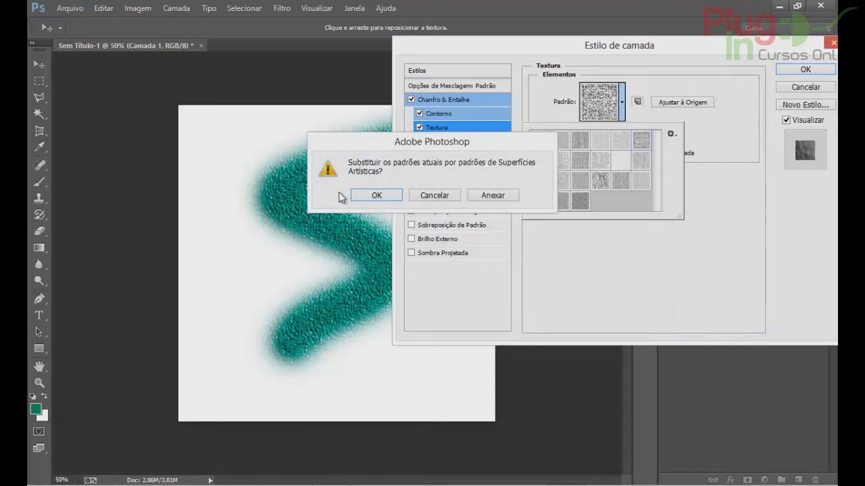
click(374, 196)
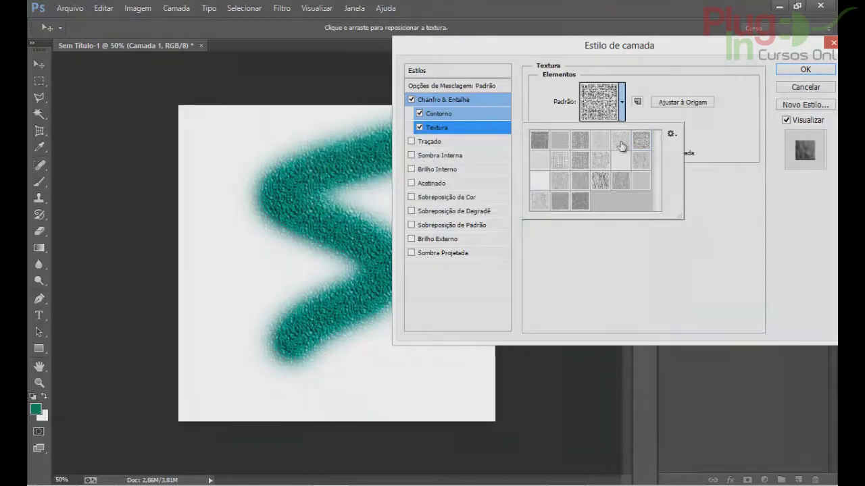
Replace the current texture patterns with the Tela de pincéis do artista set and try its third, fourth and sixth patterns on the bevel.
click(671, 134)
click(700, 345)
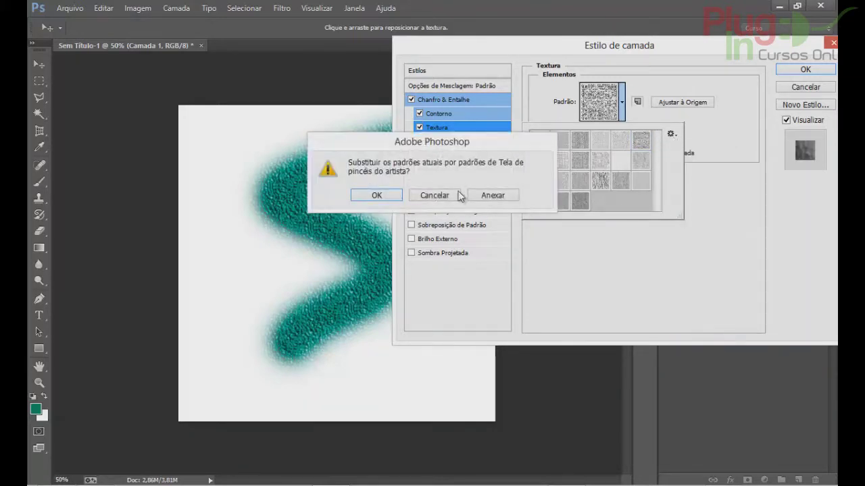
click(390, 198)
click(585, 143)
click(601, 140)
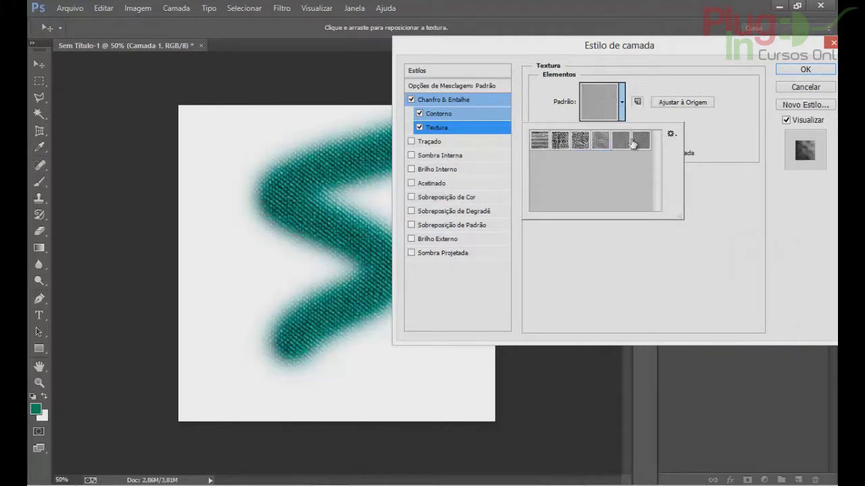
click(639, 140)
Snap the bevel's texture to the origin and set its Escala to 89% and Profundidade to -55%.
click(672, 134)
click(711, 126)
click(621, 102)
click(590, 105)
click(590, 105)
click(669, 103)
drag(613, 135, 608, 129)
drag(628, 142, 606, 151)
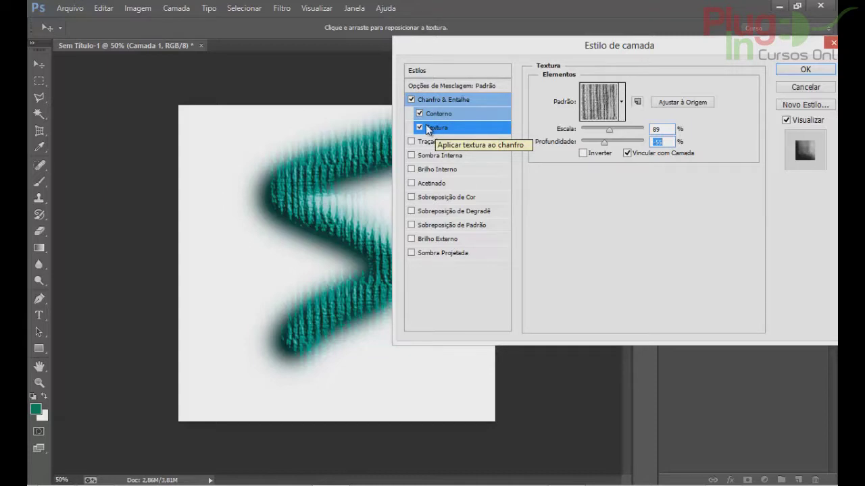
Disable the bevel's Textura and Contorno options along with Chanfro & Entalhe itself.
click(426, 101)
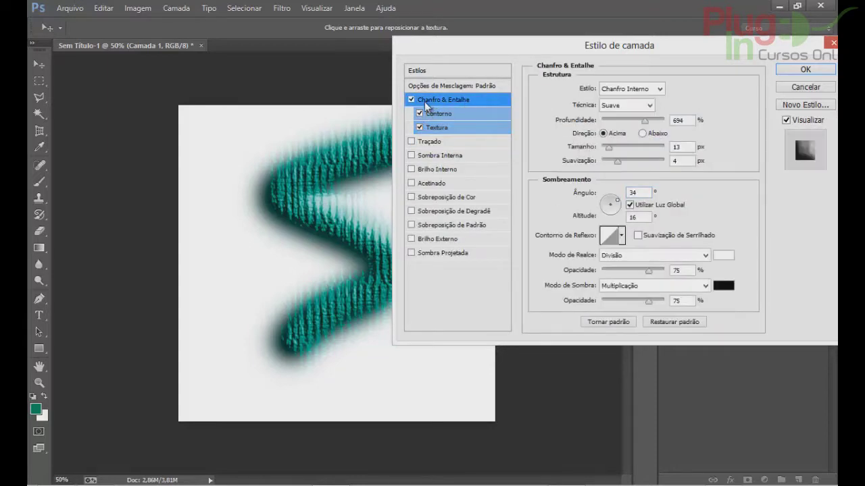
click(411, 100)
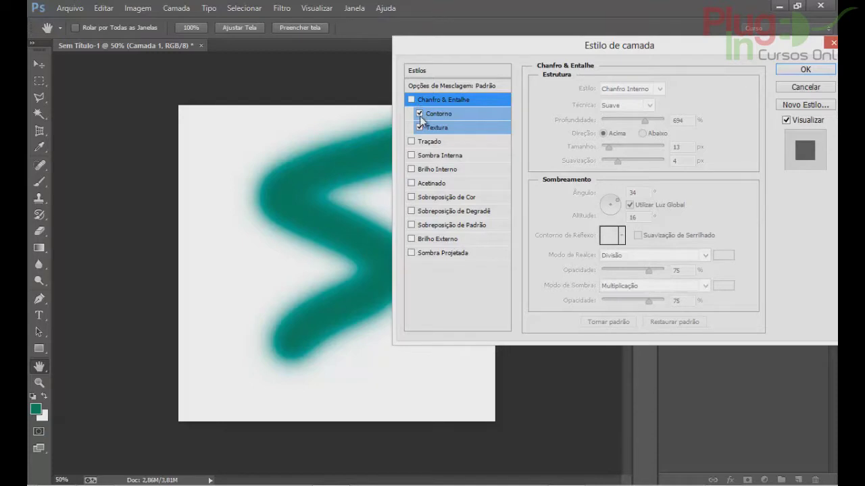
click(450, 114)
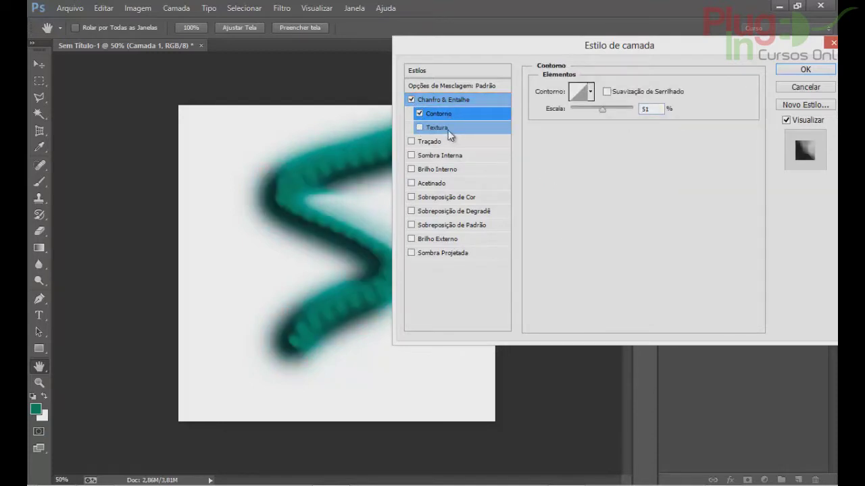
click(419, 112)
click(412, 100)
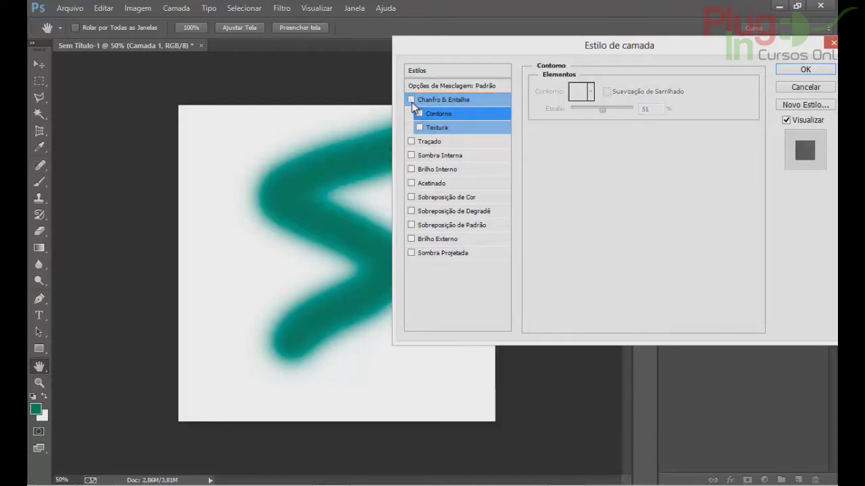
Re-enable Chanfro & Entalhe to compare the bevel with and without Contorno, and disable the effect again.
click(452, 99)
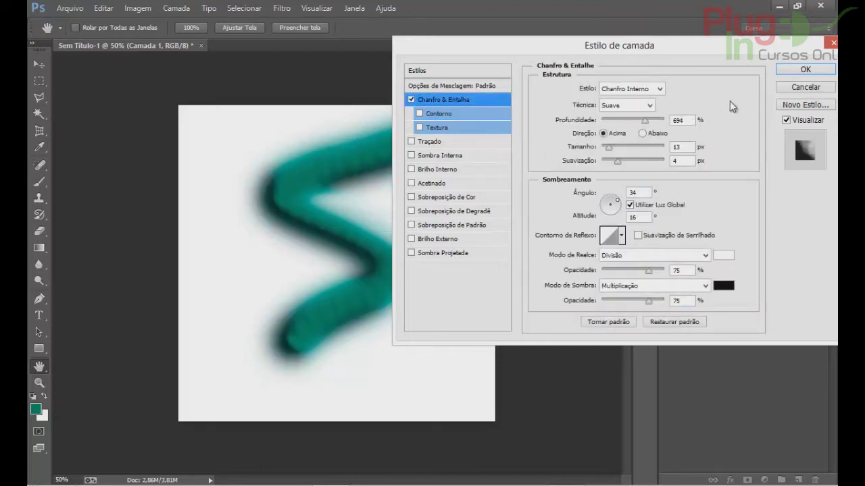
click(420, 115)
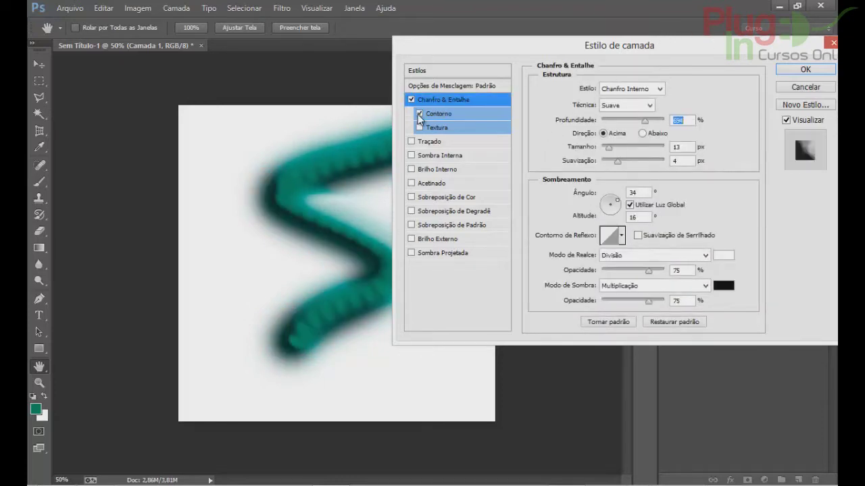
click(419, 115)
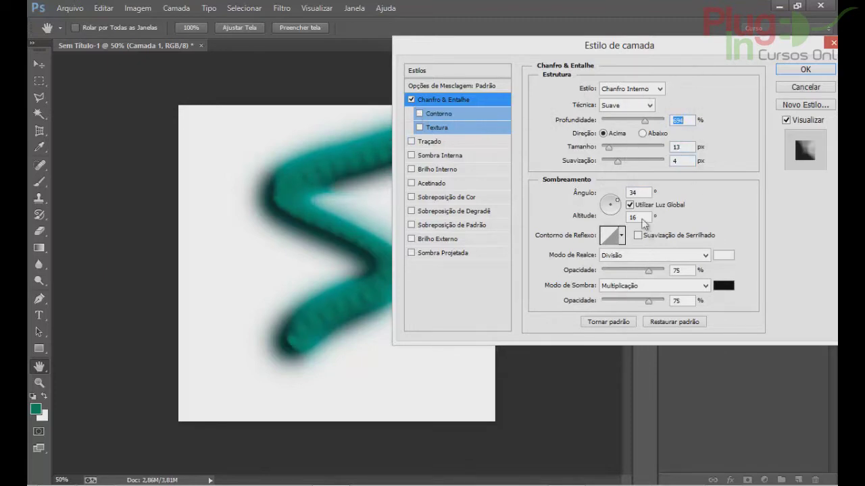
click(411, 99)
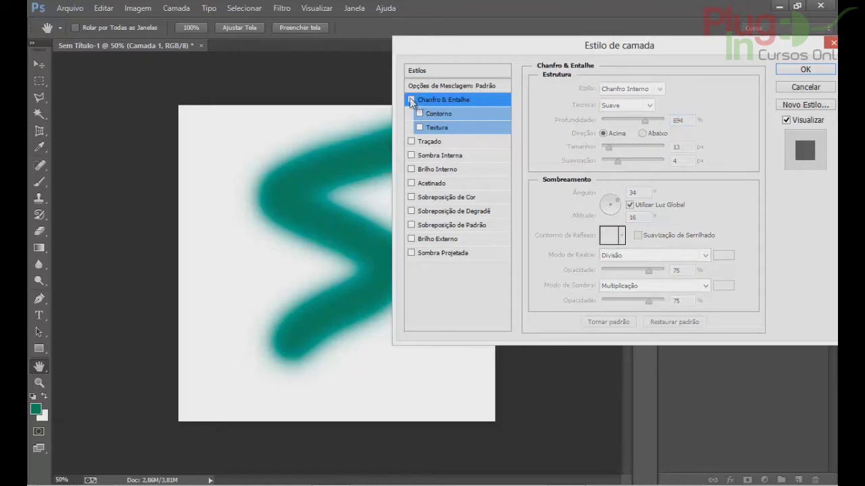
Try a black external Traçado around the brush stroke with its Tamanho at the minimum, and disable the effect.
click(432, 145)
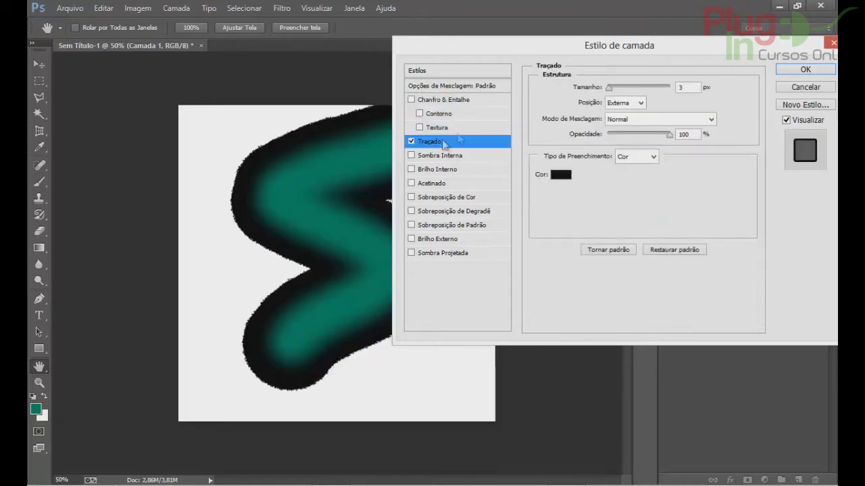
mouse_move(611, 89)
mouse_down()
mouse_move(652, 88)
mouse_move(604, 89)
mouse_up()
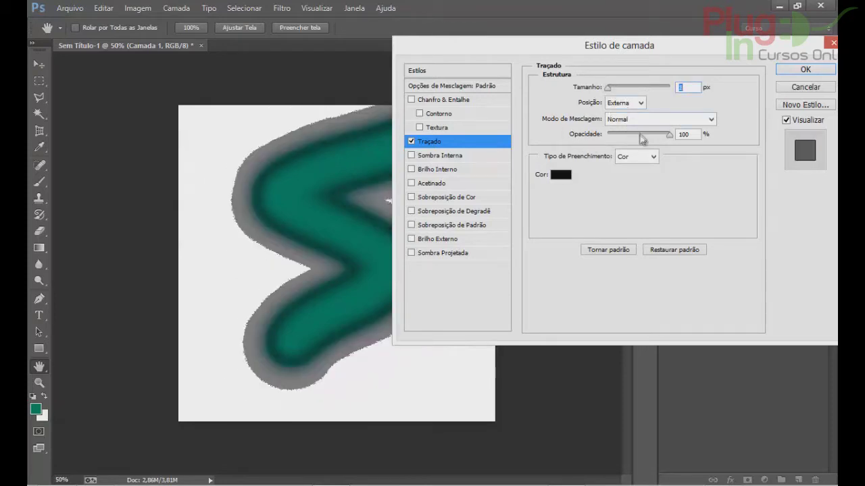
click(411, 142)
Try a Sombra Interna on the brush stroke with Opacidade 64% and Distância 79 px, and disable the effect.
click(446, 156)
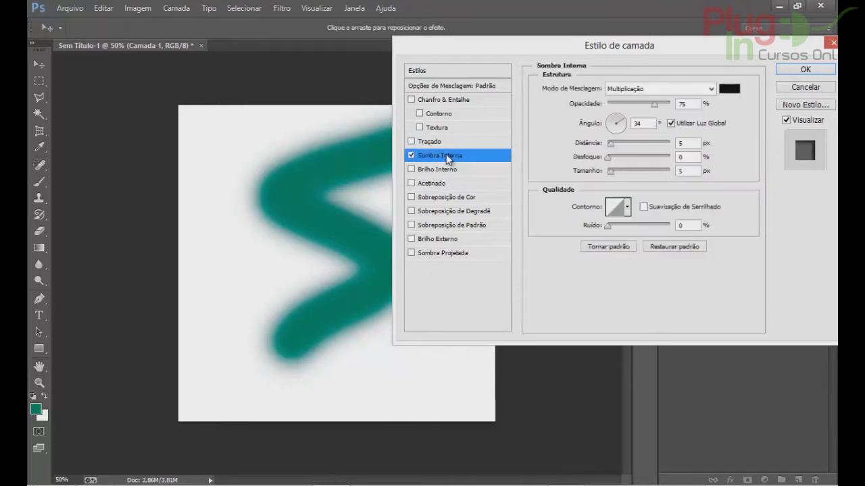
mouse_move(658, 112)
mouse_down()
mouse_move(613, 109)
mouse_move(648, 108)
mouse_up()
mouse_move(611, 143)
mouse_down()
mouse_move(668, 149)
mouse_move(610, 160)
mouse_move(615, 174)
mouse_move(643, 177)
mouse_move(609, 172)
mouse_up()
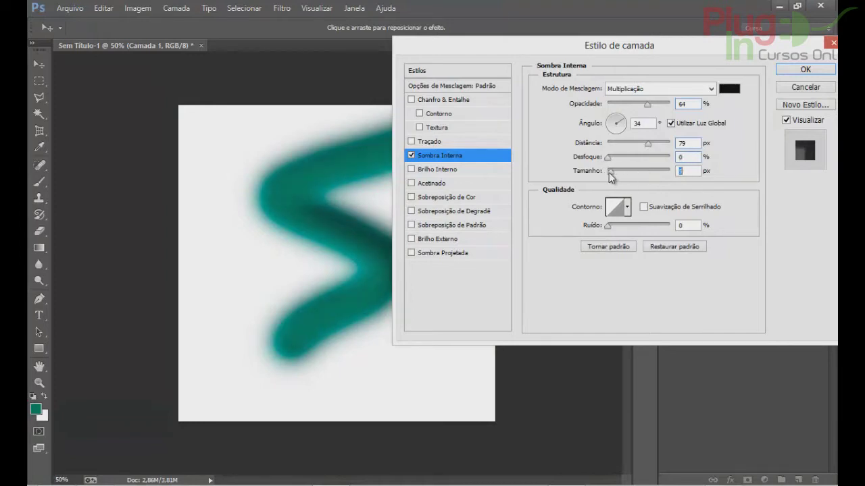
click(410, 156)
Enable Brilho Interno on the brush stroke with Opacidade 100% and Desfoque 0%.
click(434, 169)
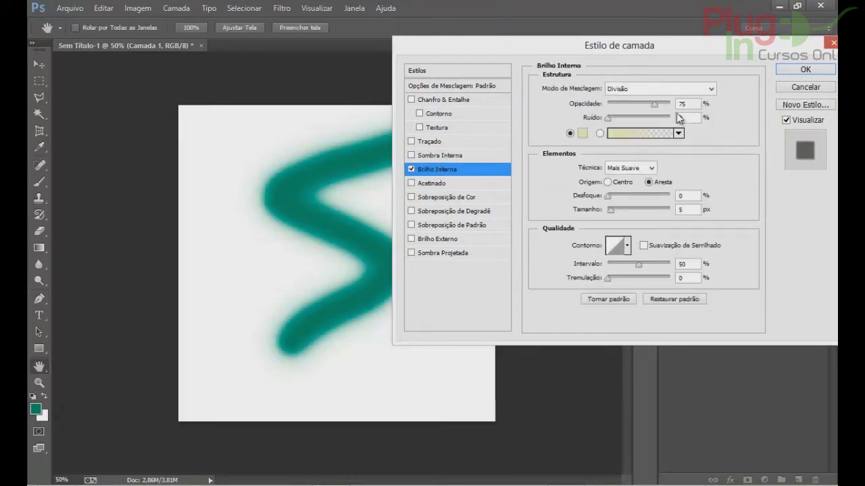
drag(656, 104, 673, 105)
mouse_move(610, 195)
mouse_down()
mouse_move(663, 196)
mouse_move(606, 203)
mouse_up()
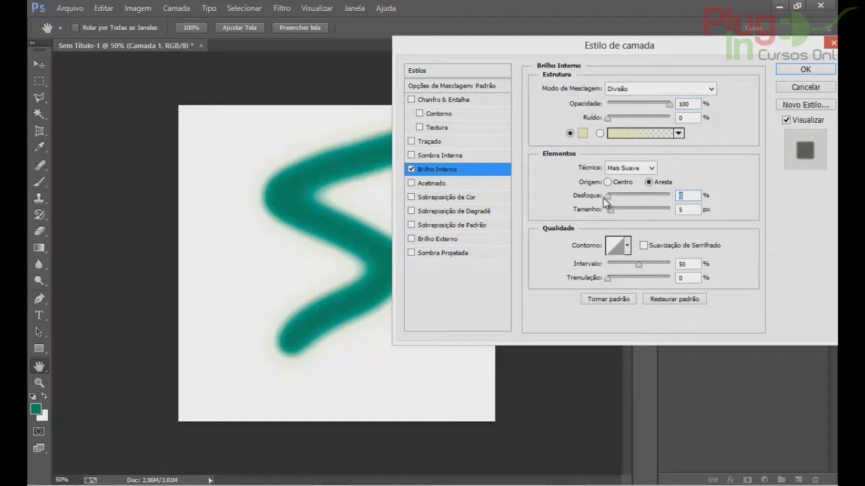